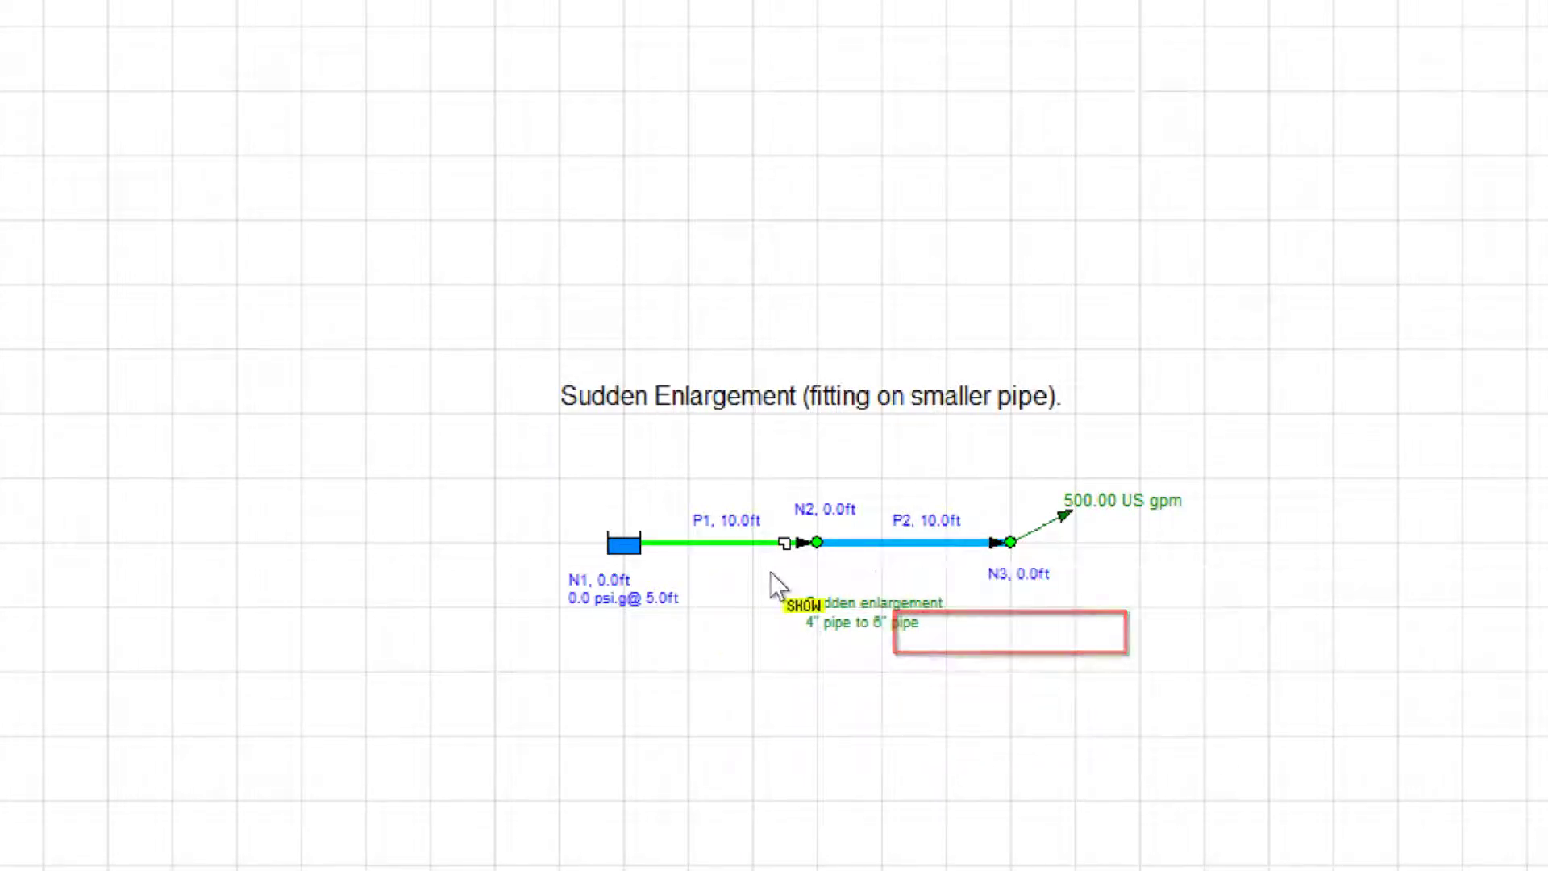
mouse_move(749, 542)
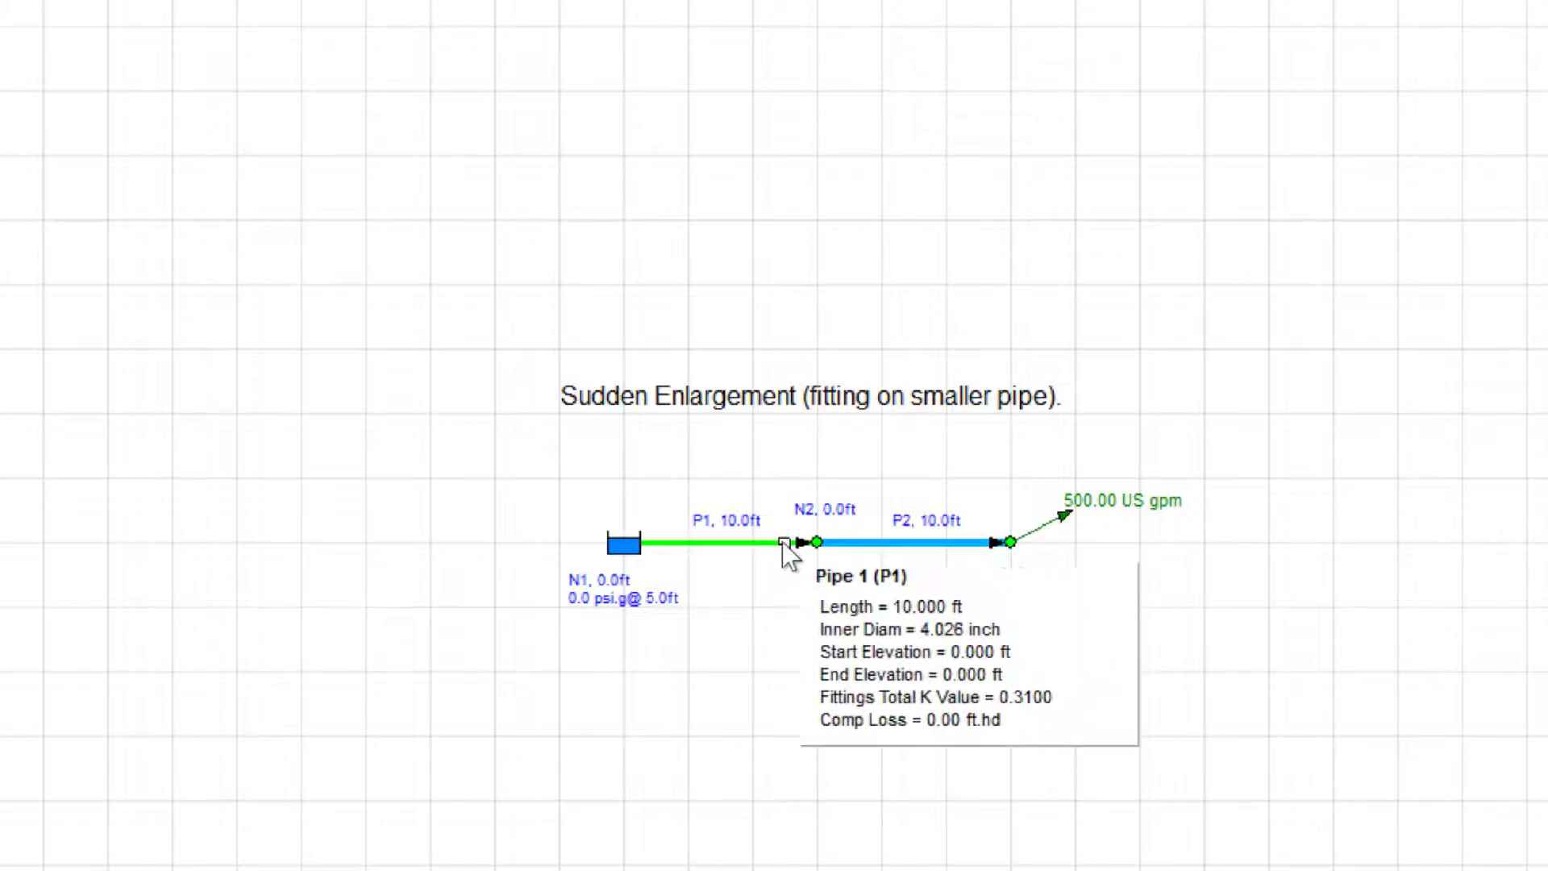
- Review pipe P1's fitting coefficients, then switch to the sudden contraction model and select pipe P3
left_click(784, 542)
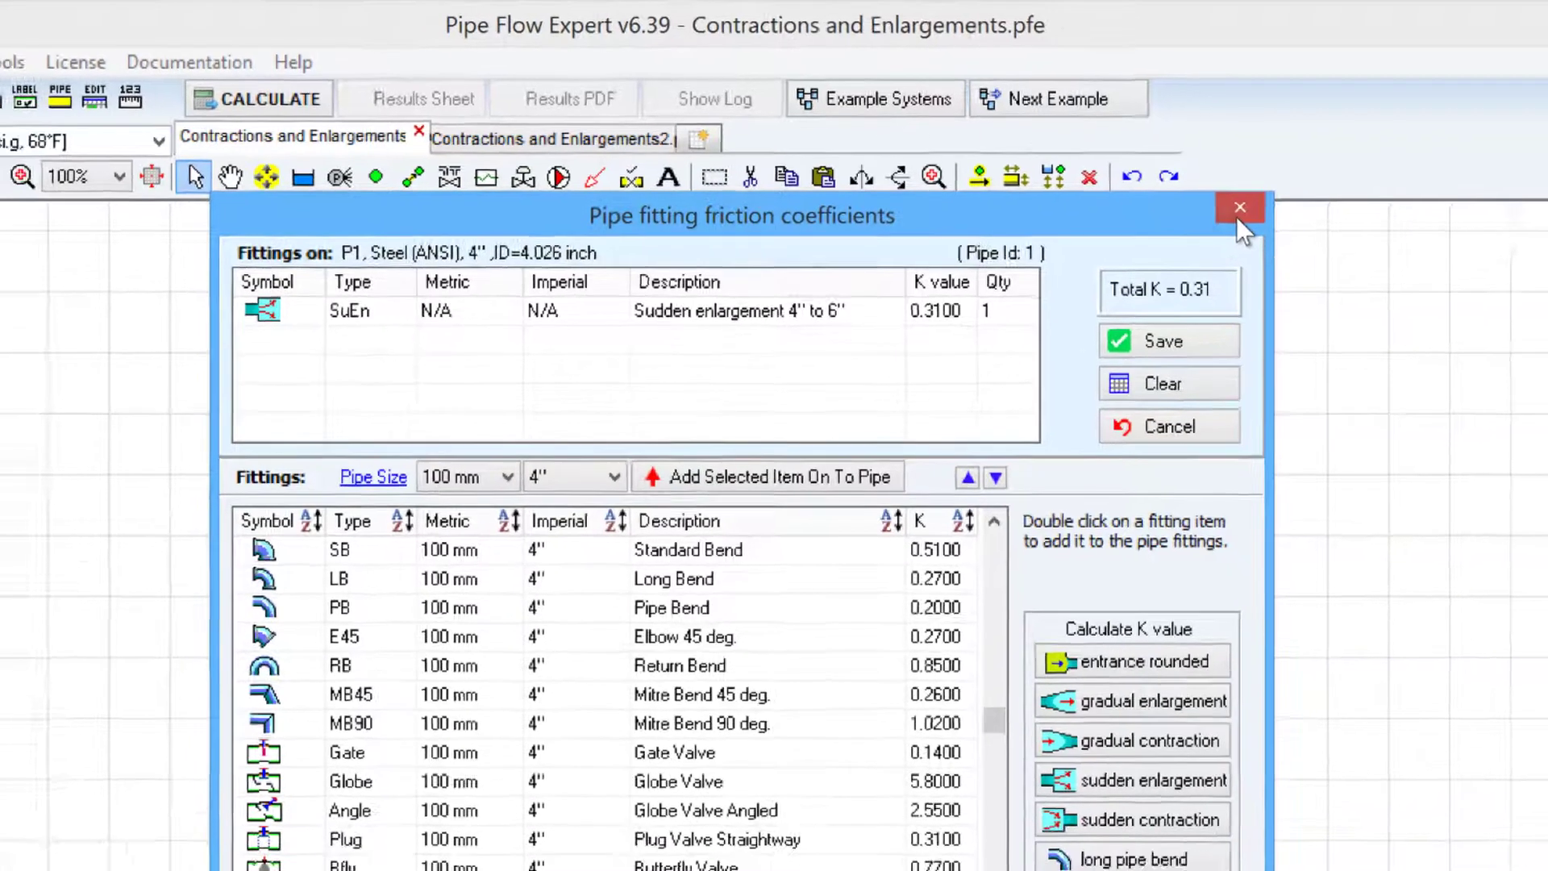
left_click(1258, 222)
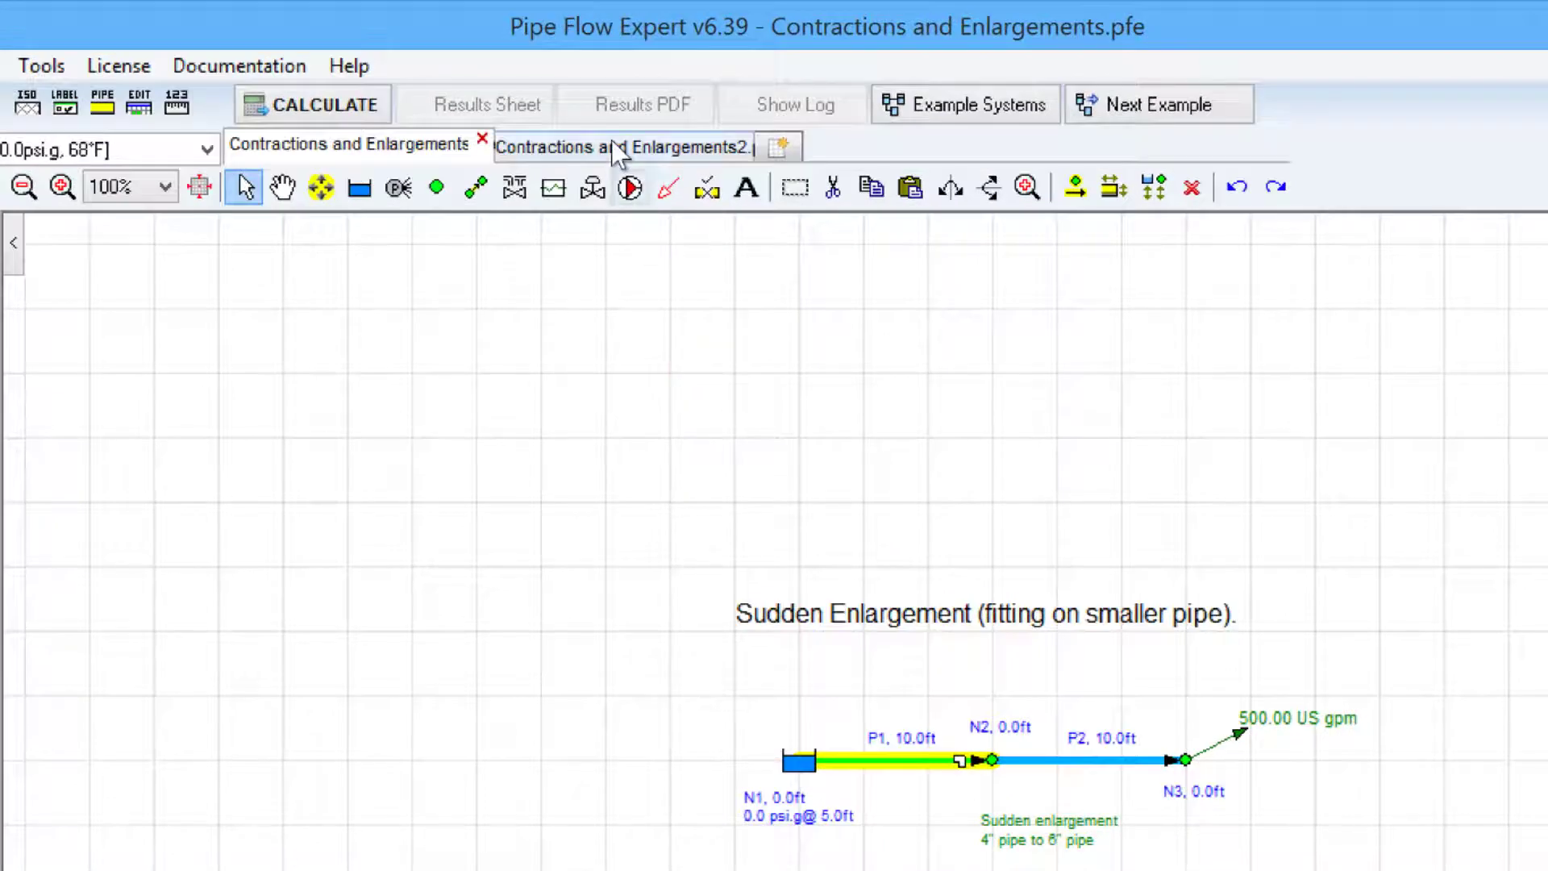
left_click(612, 143)
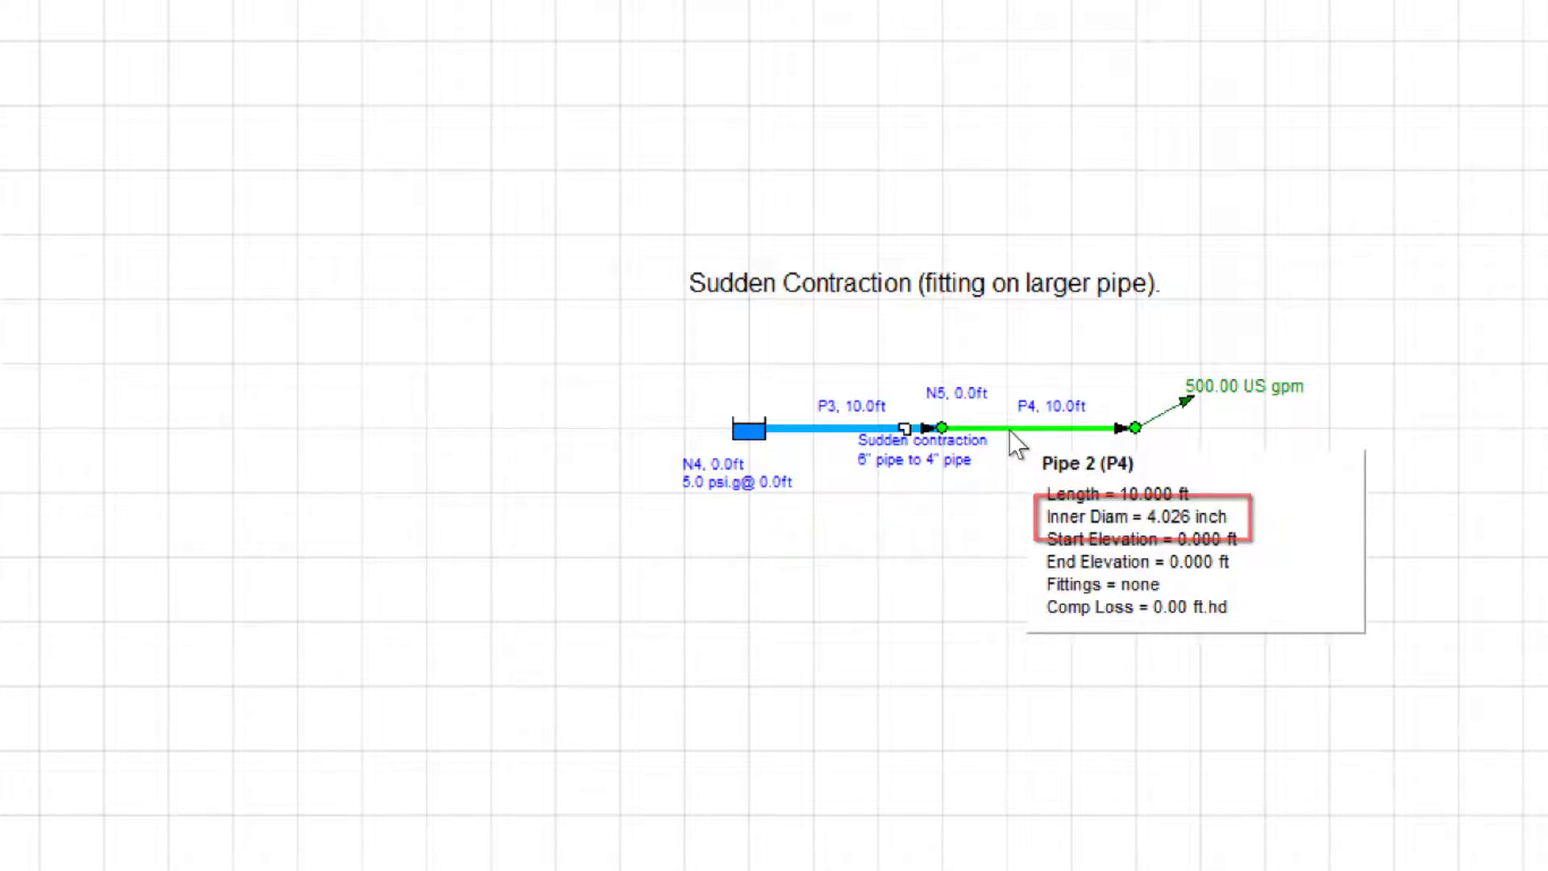
mouse_move(872, 525)
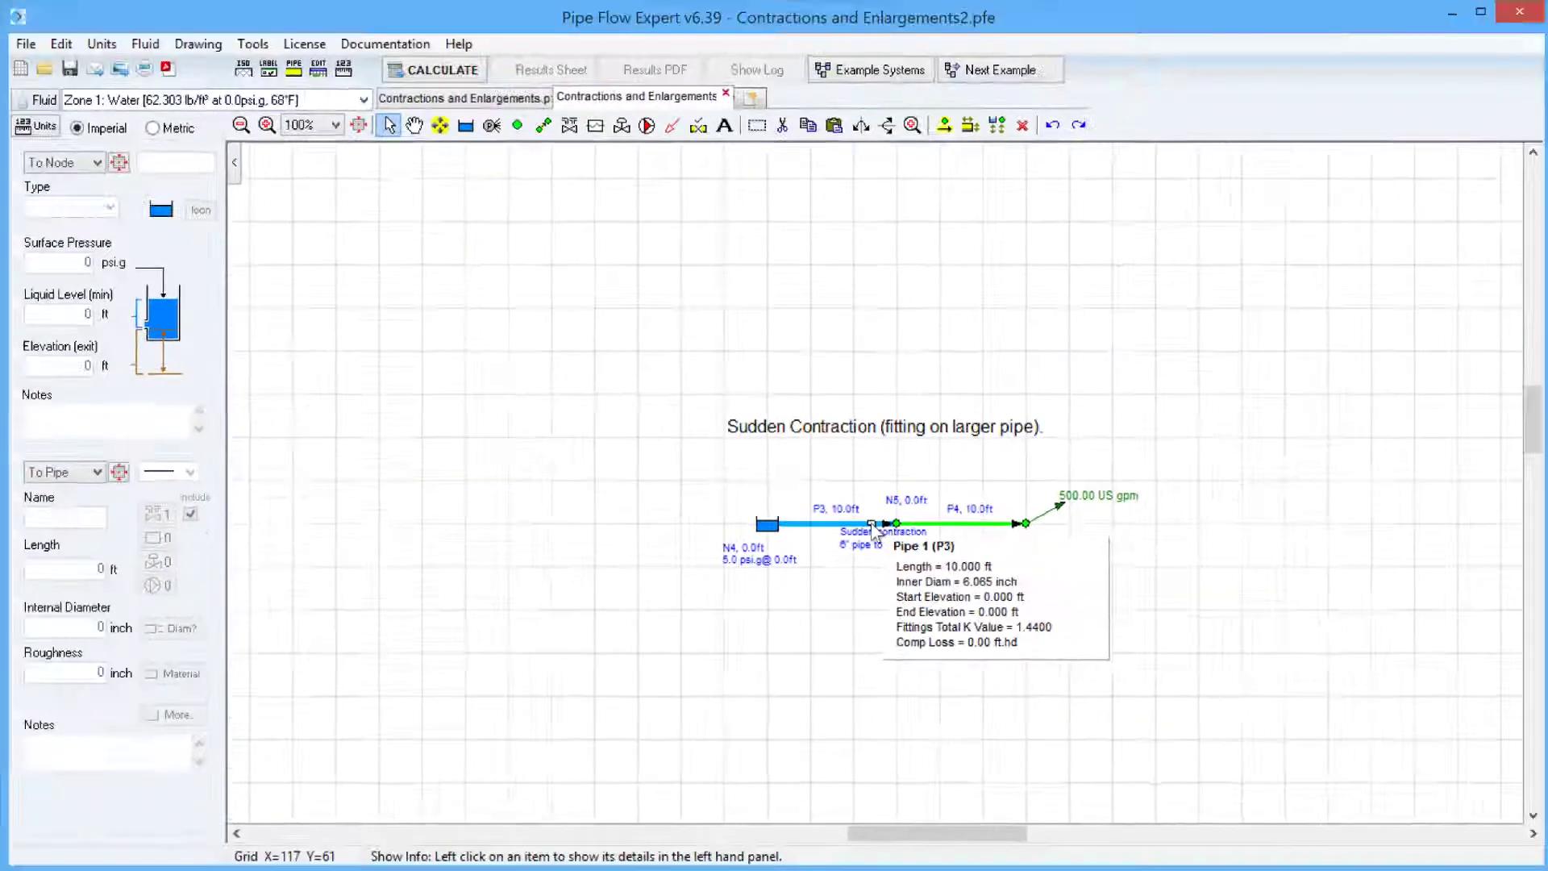
left_click(867, 545)
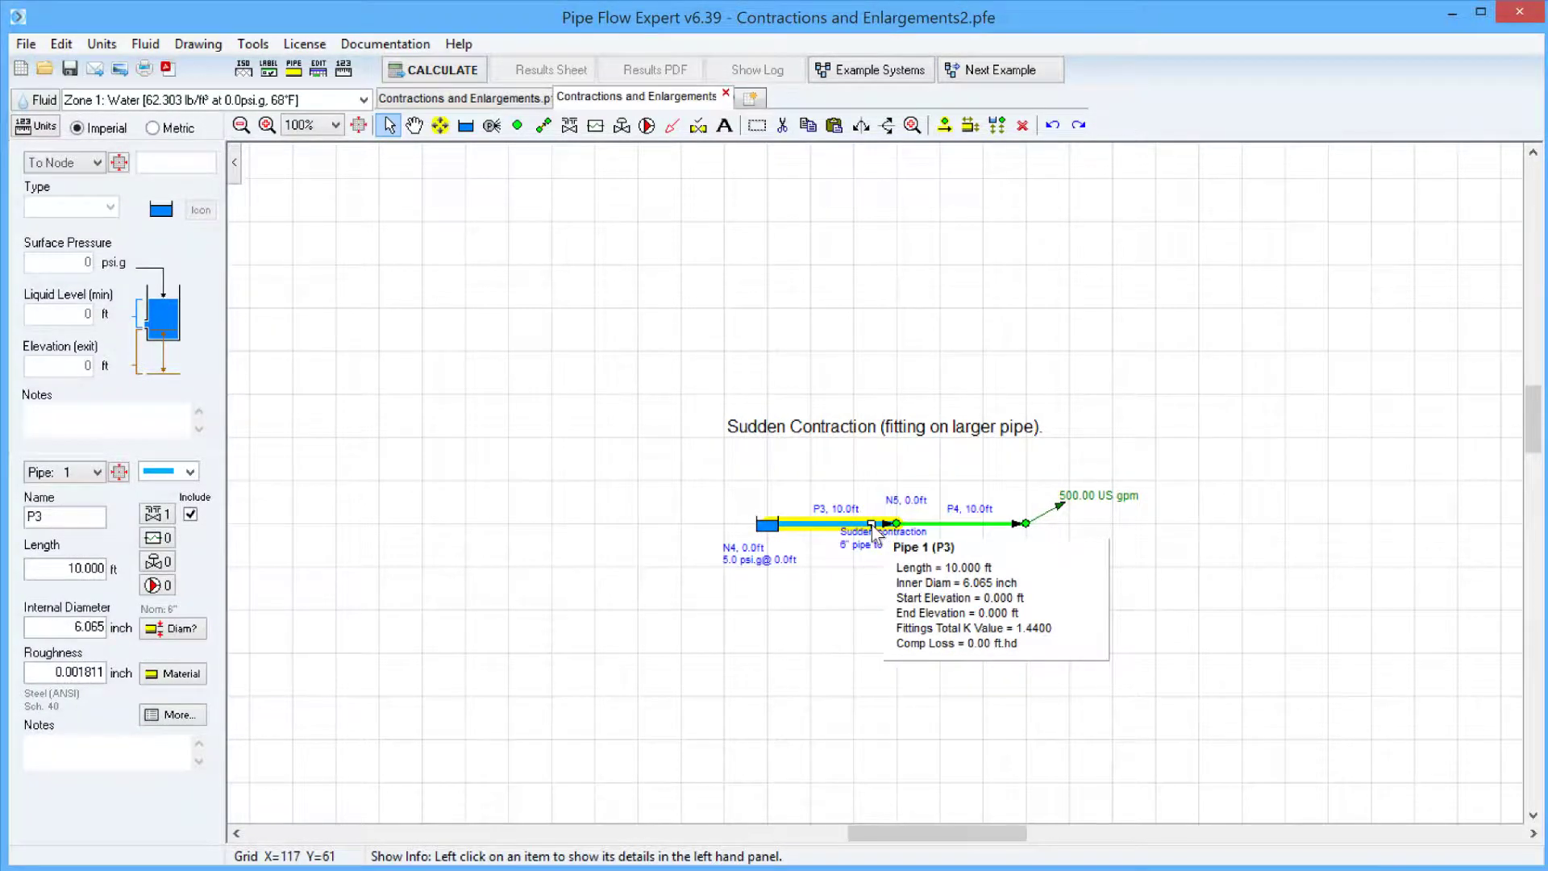
- Open pipe P3's fitting list, showing the 6-to-4-inch sudden contraction at total K 1.44
double_click(872, 526)
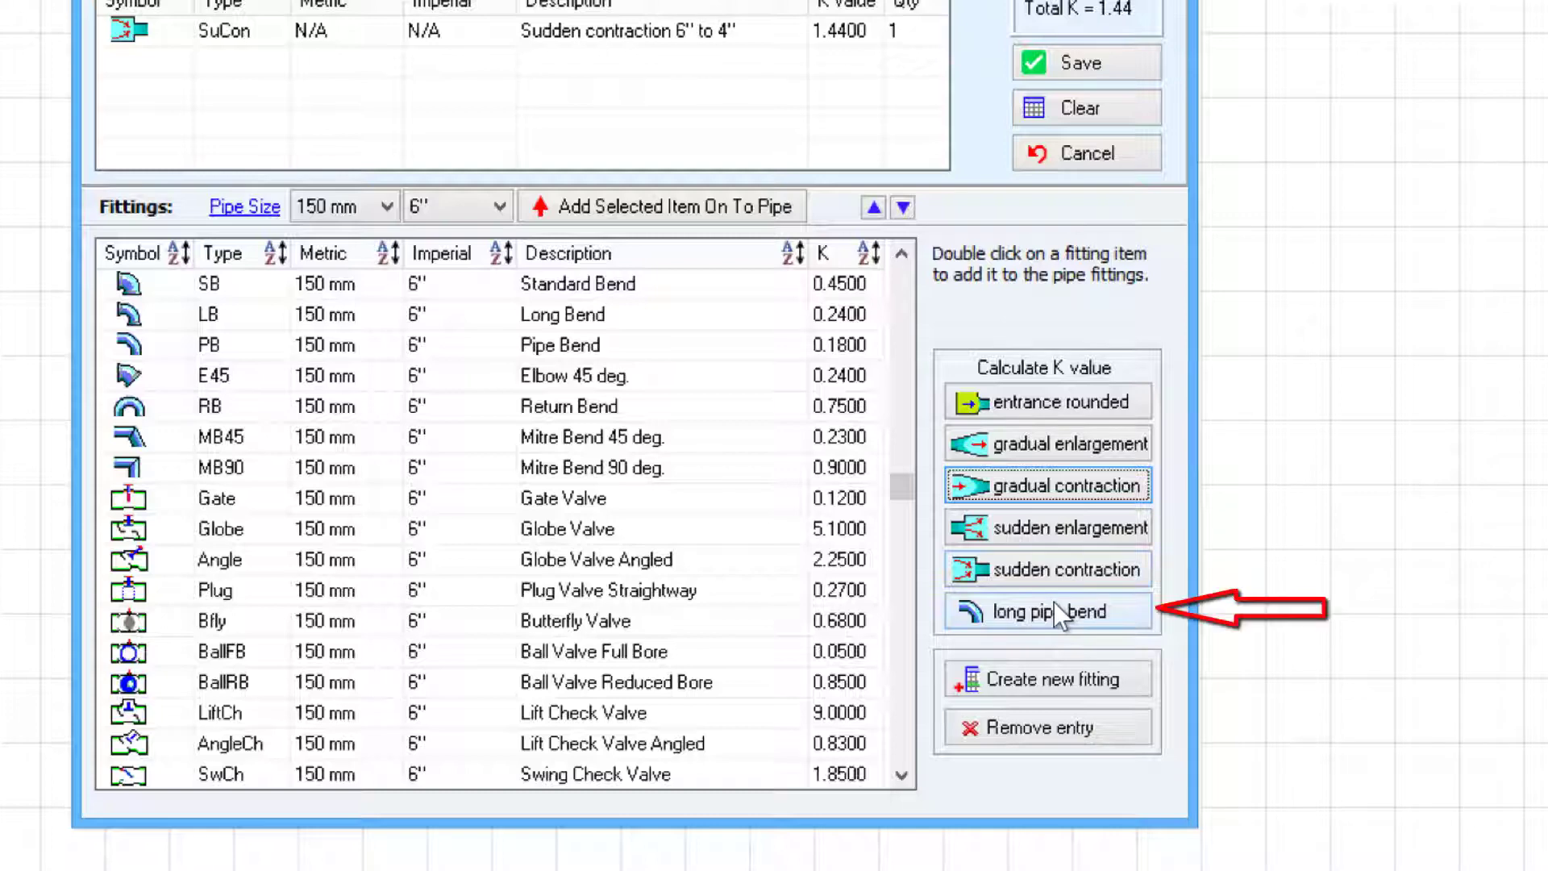
- Calculate a rounded pipe entrance K of 0.15 and draft it as new fitting EntRnd
left_click(1045, 402)
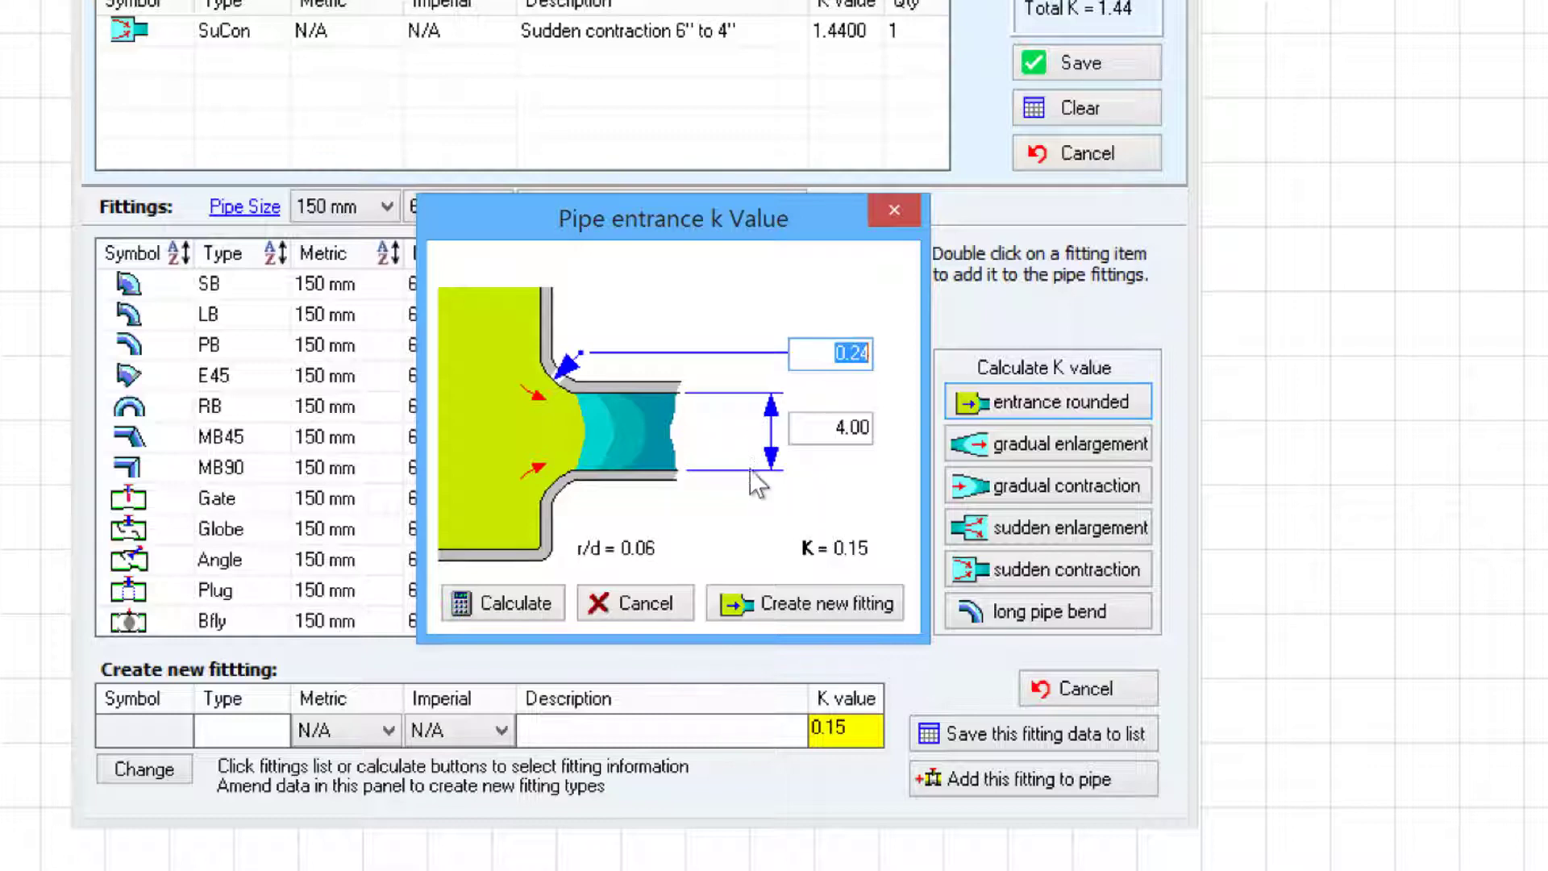
left_click(535, 603)
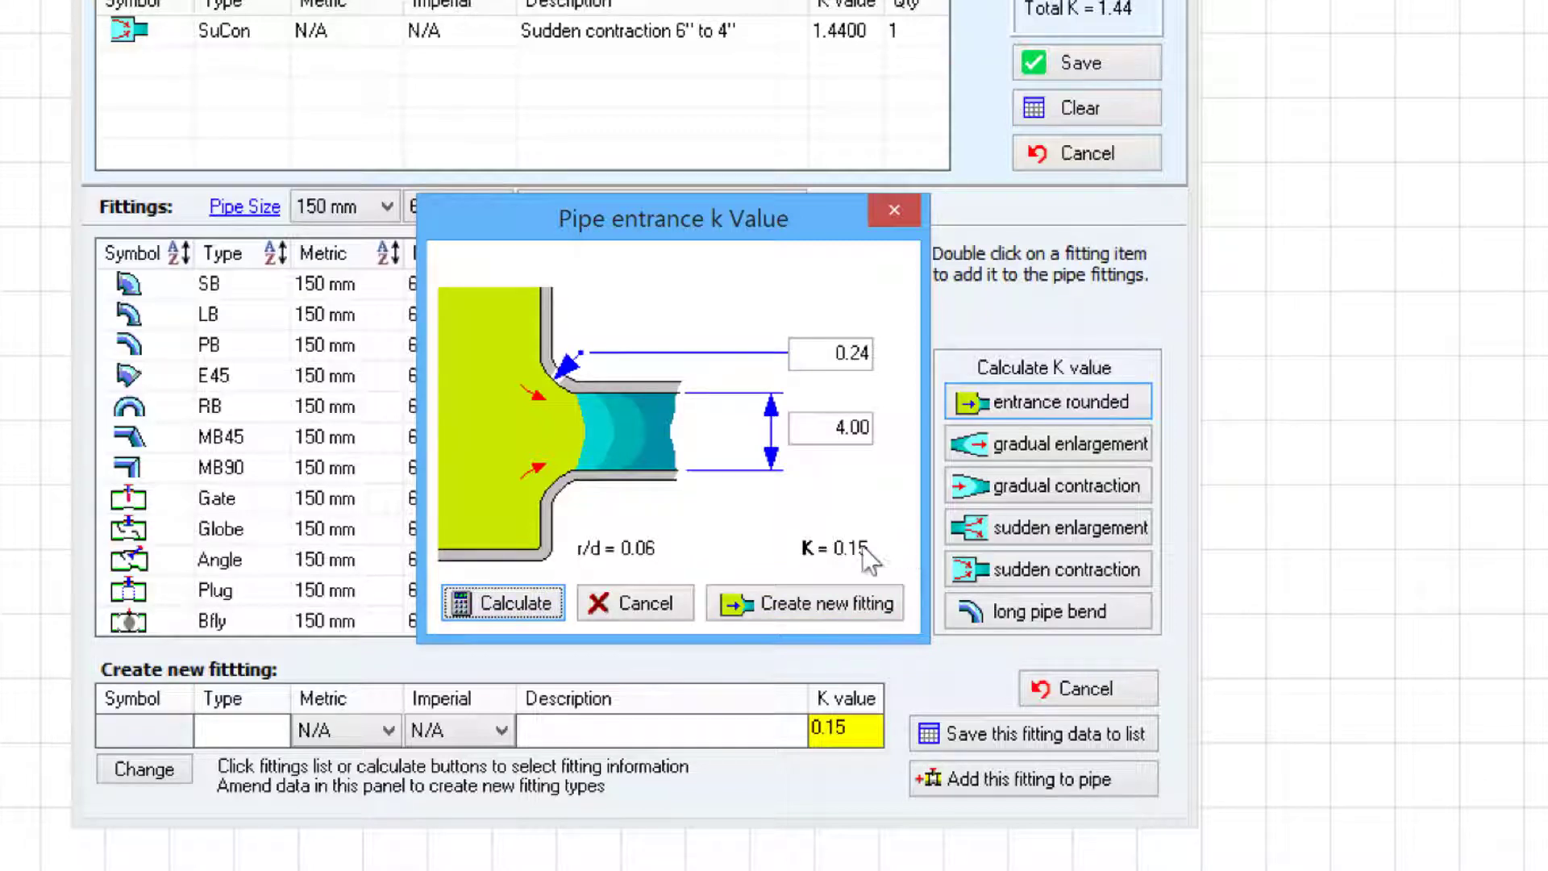
left_click(794, 605)
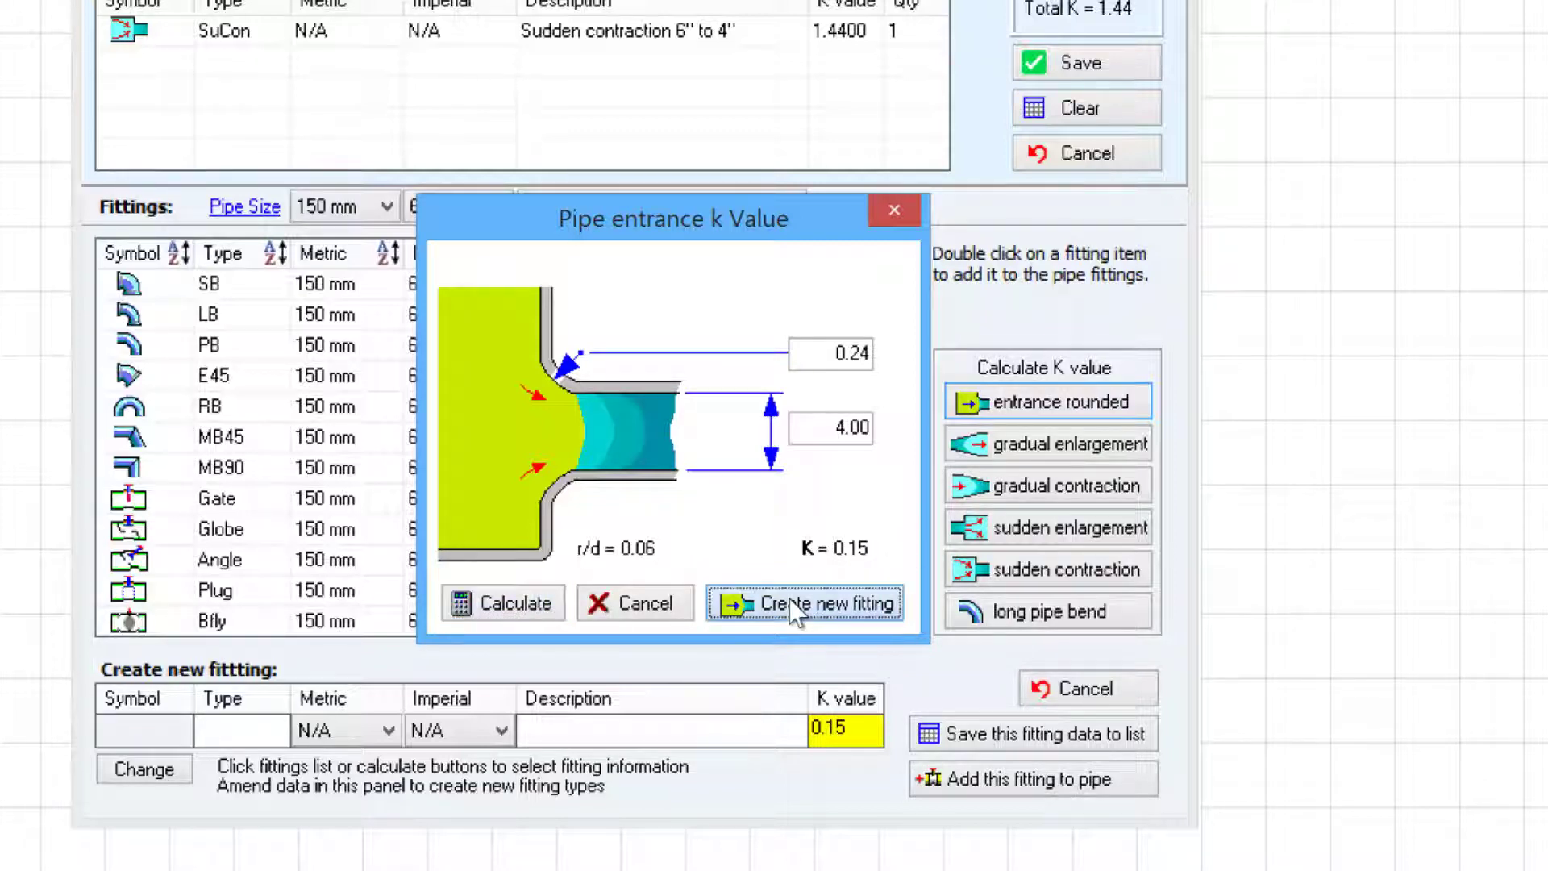
- Rename the draft fitting's type to EntRndCustom and start editing its description
left_click(173, 731)
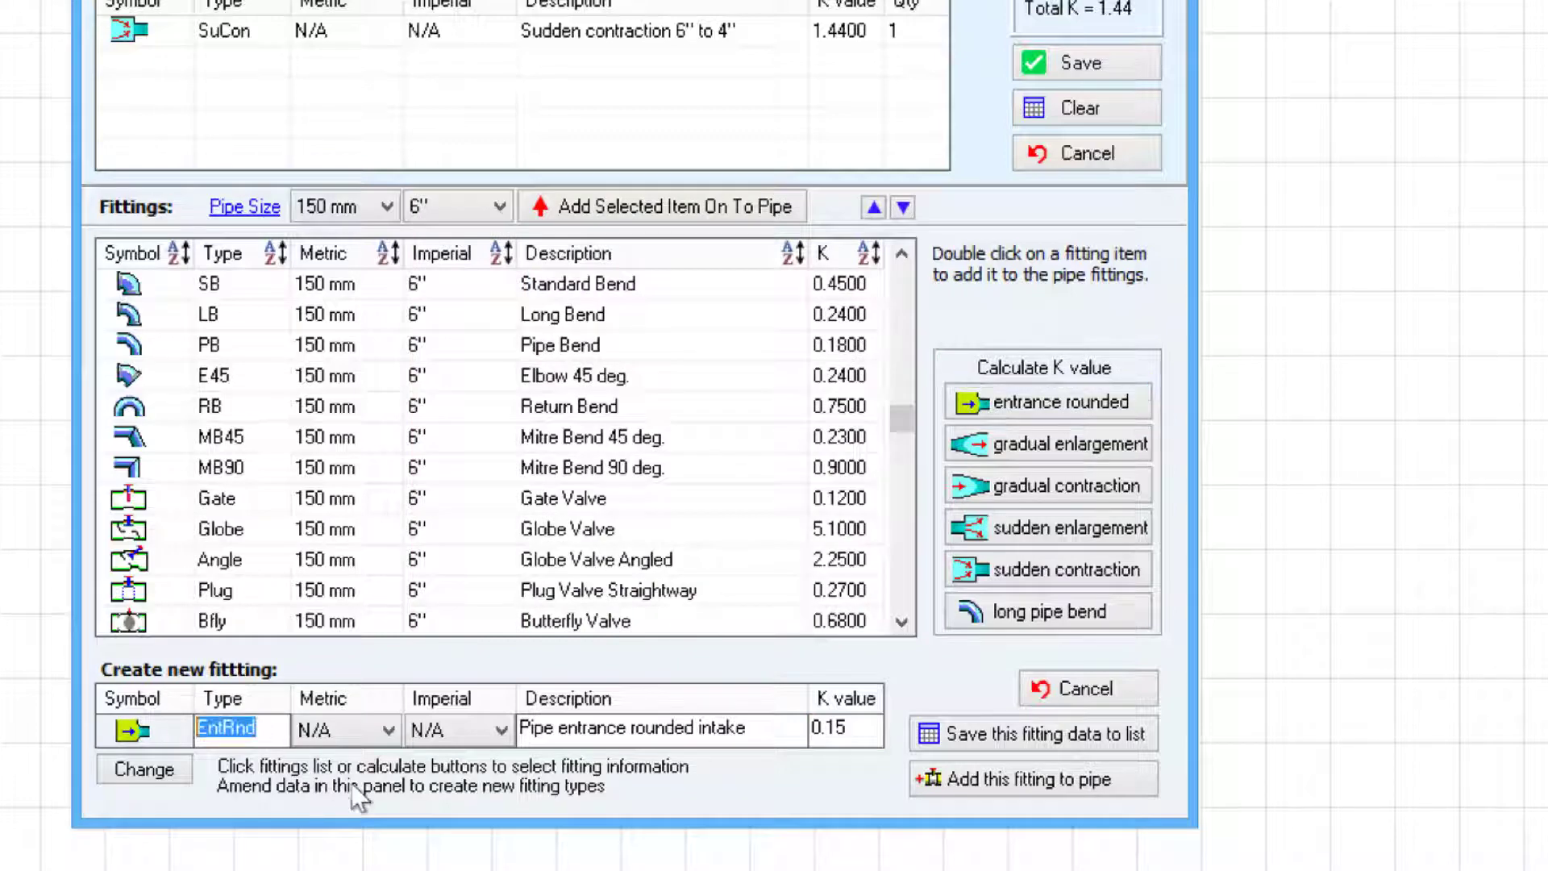
type("Custom")
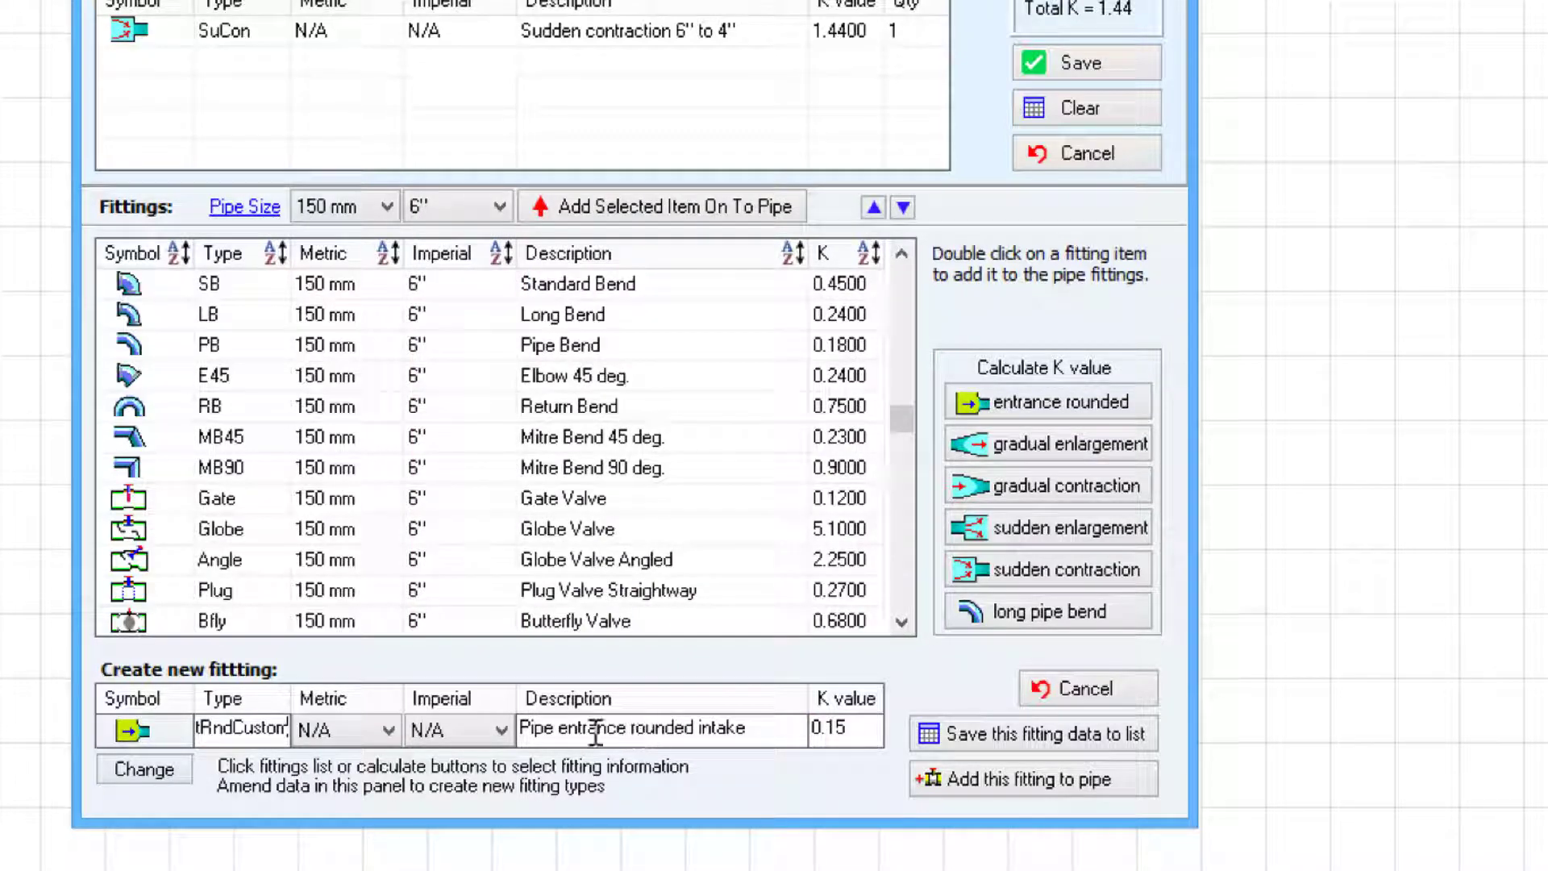
left_click(555, 729)
- Discard the draft fitting and show the gradual enlargement K of 0.38 for a 30° angle
left_click(1081, 691)
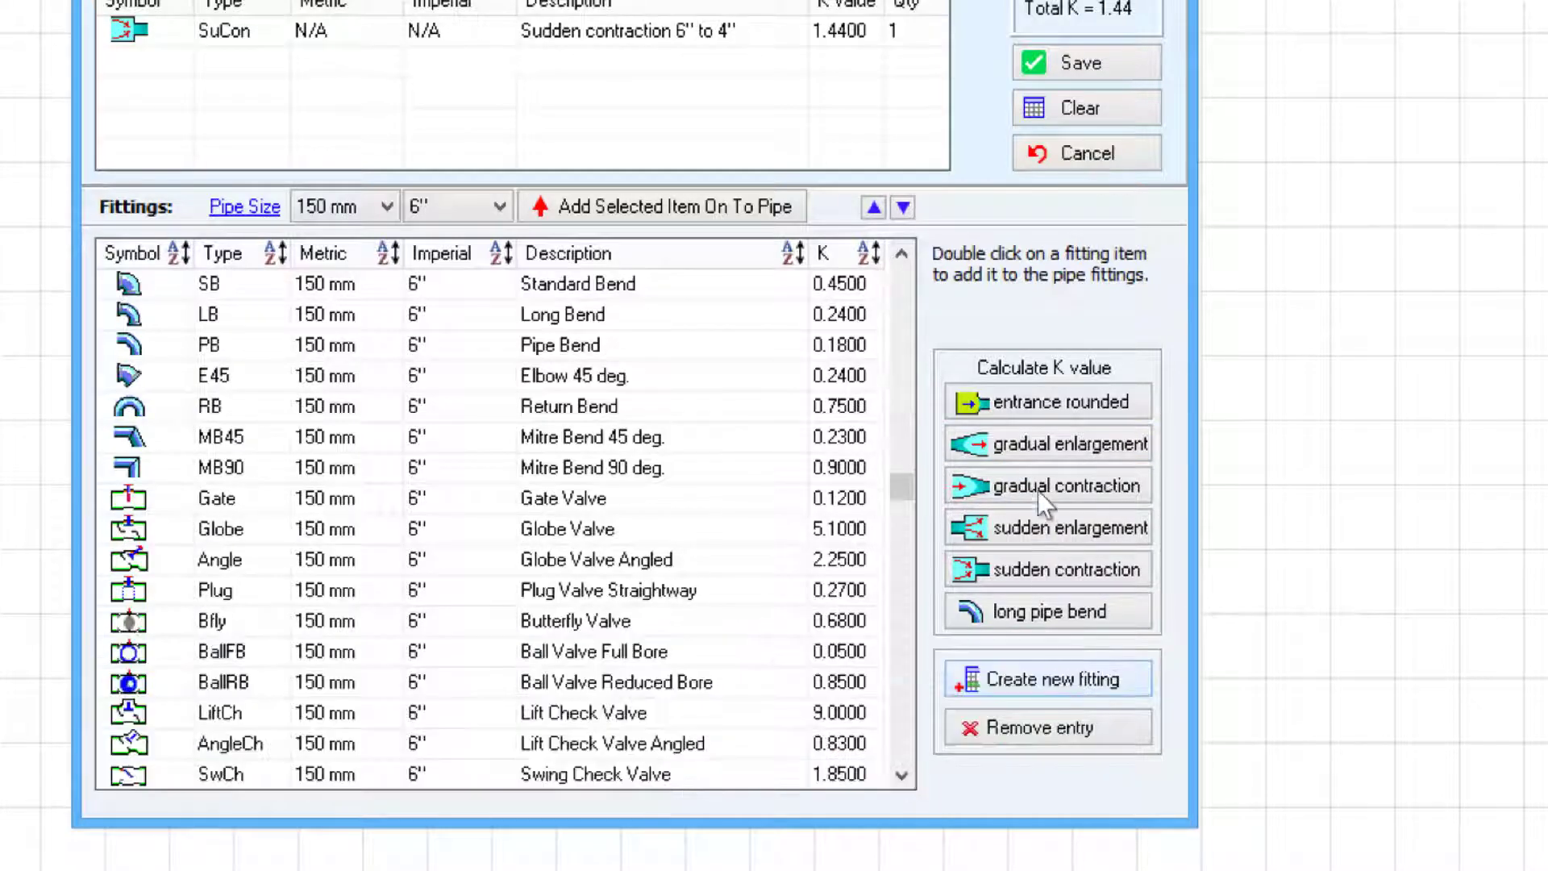
left_click(1047, 448)
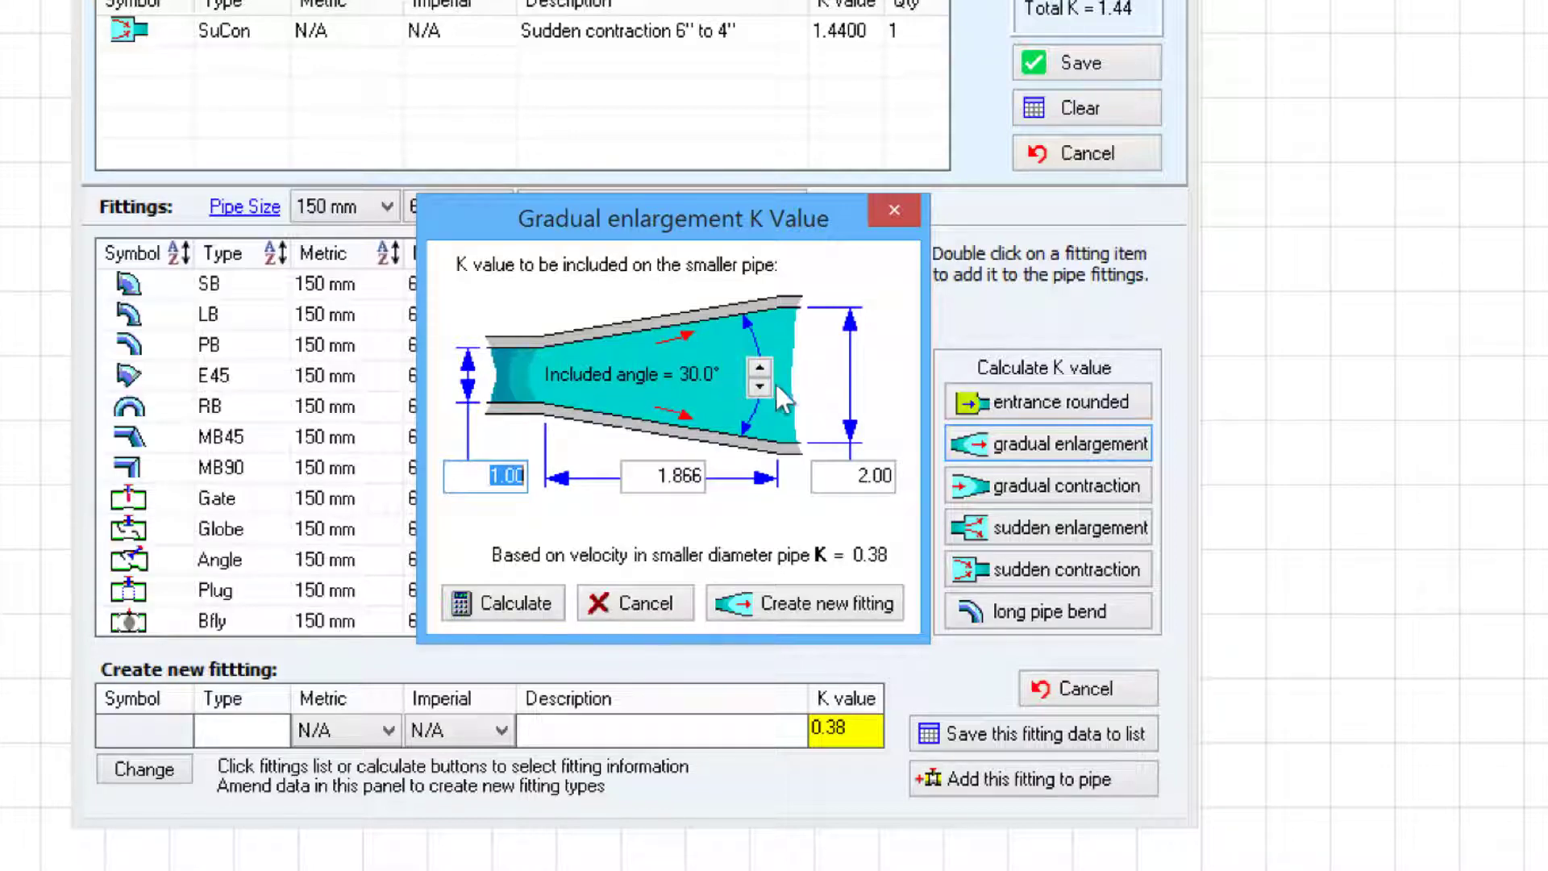
- Close the gradual enlargement calculator and show the 6-to-4 sudden contraction K of 1.41
left_click(615, 610)
left_click(1046, 569)
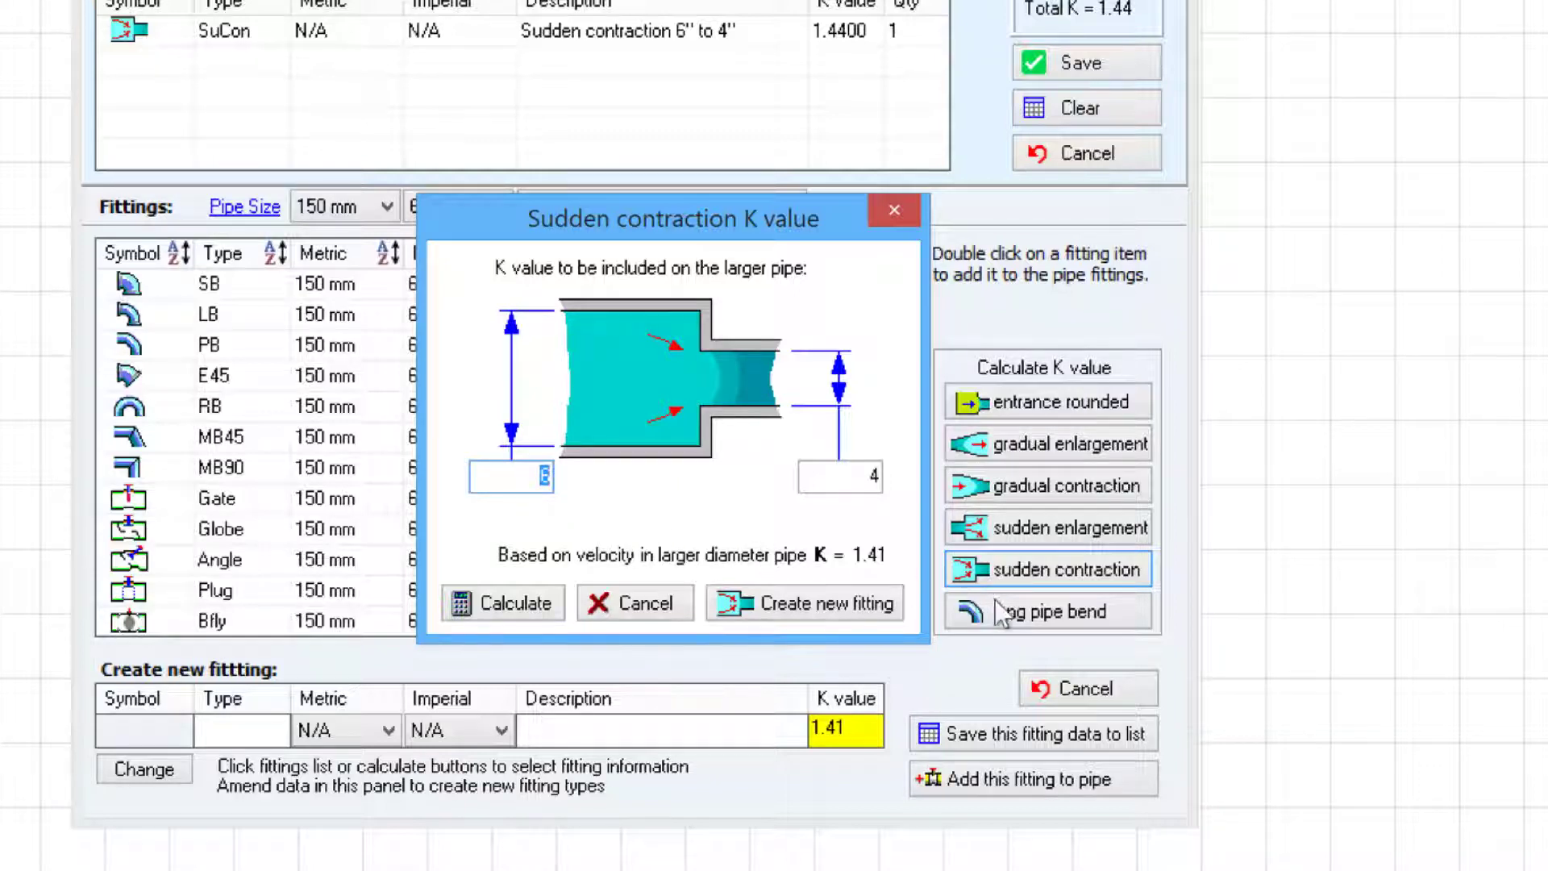
- Close the sudden contraction calculator and show the long pipe bend K of 0.27 at r/d 3.33
left_click(649, 603)
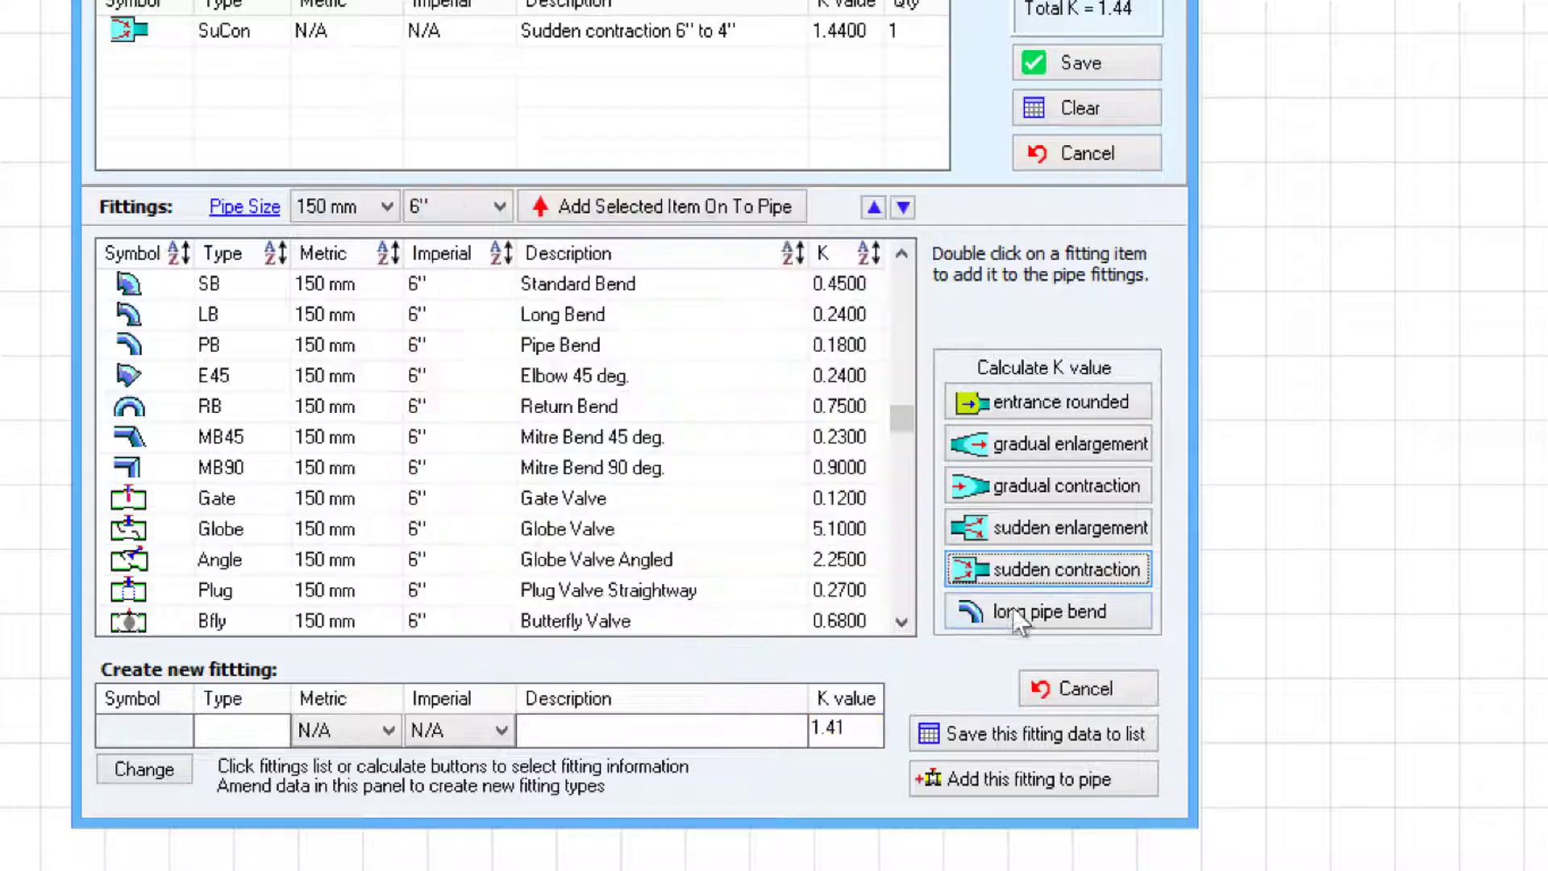
left_click(1025, 615)
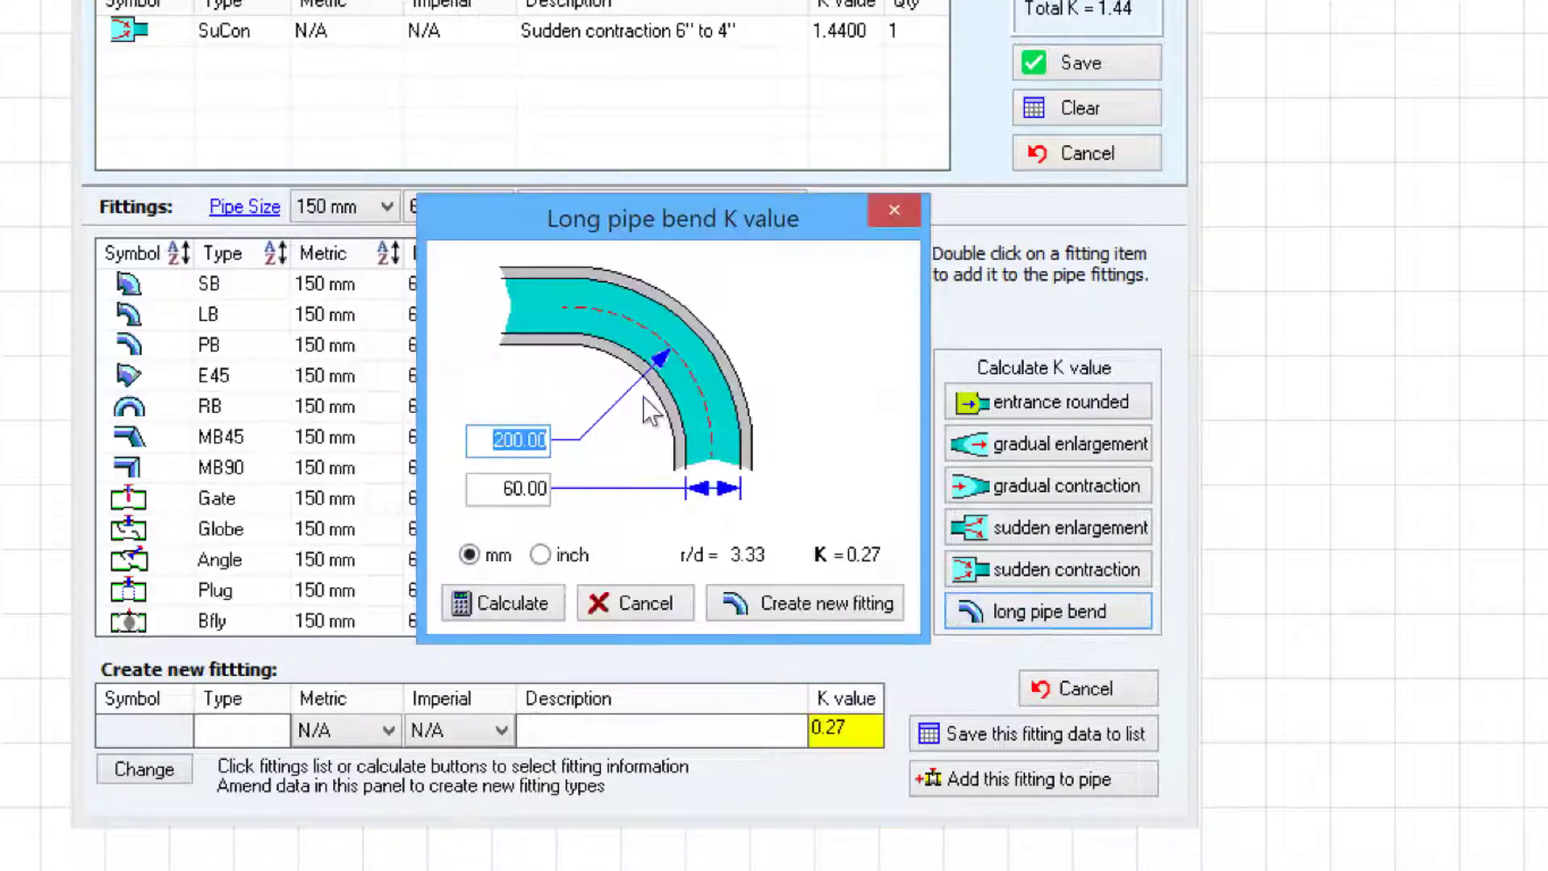